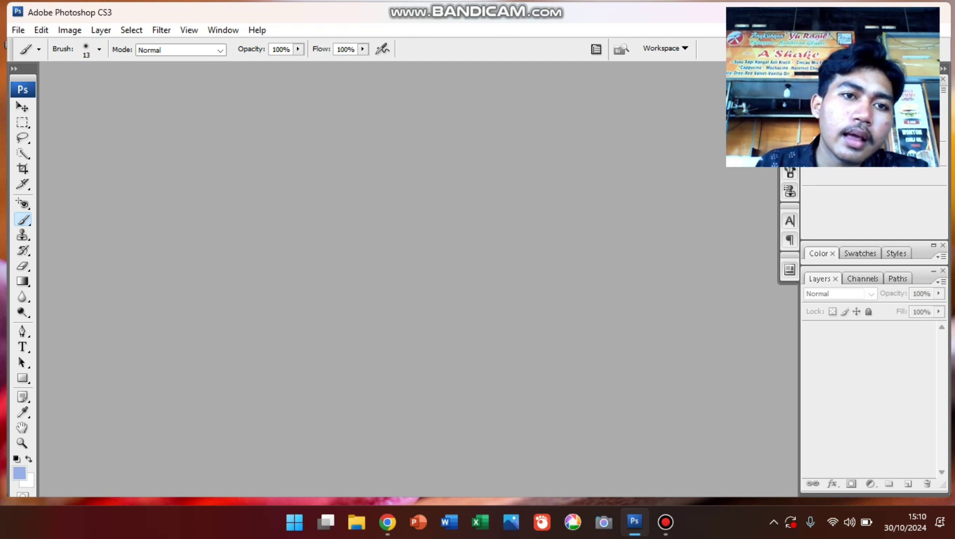
- Open images.jpg from the Downloads folder and enlarge its document window by dragging the corner
key("ctrl+o")
left_click(390, 126)
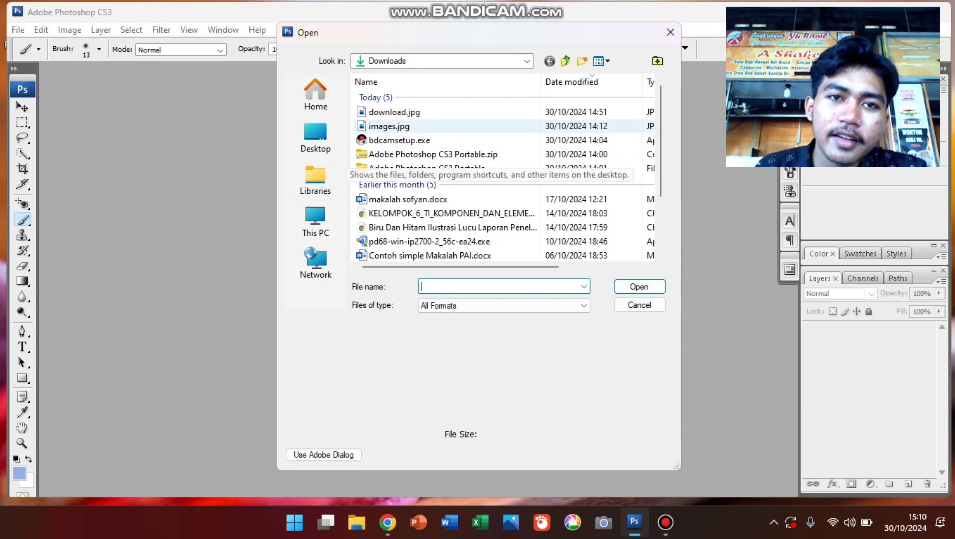
double_click(389, 127)
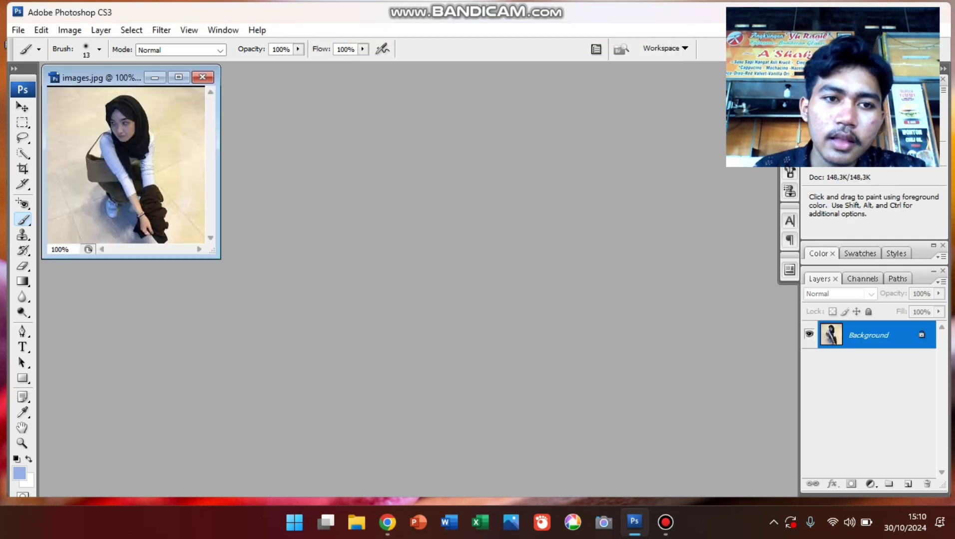
mouse_move(217, 257)
left_mouse_down()
mouse_move(505, 392)
mouse_move(650, 422)
mouse_move(673, 438)
left_mouse_up()
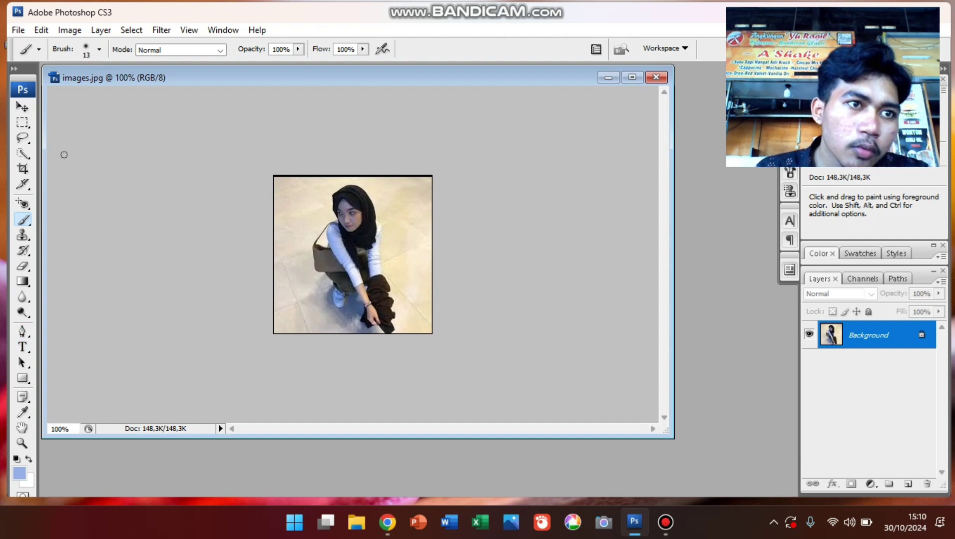
- Zoom the photo in to 300% and scroll so the top of the hijab shows
key("z")
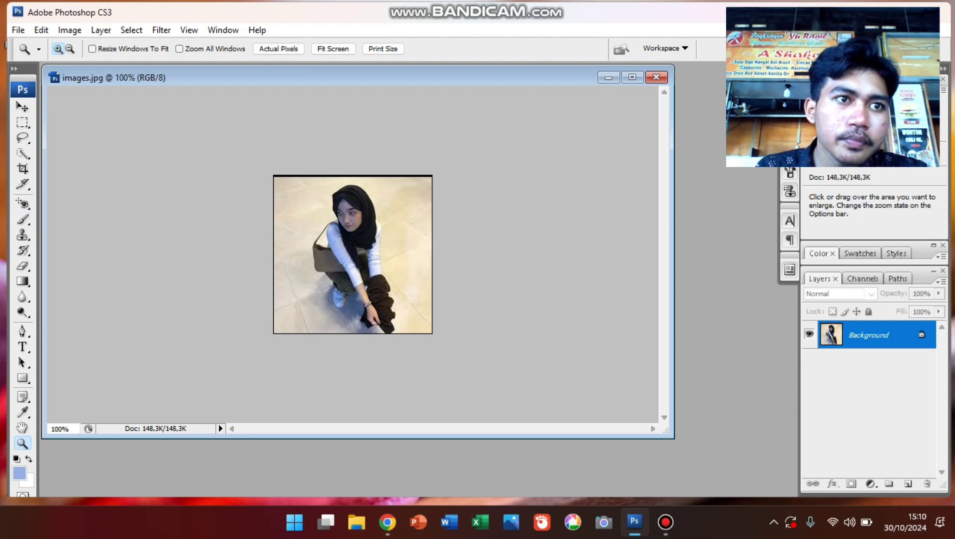
key("ctrl+plus")
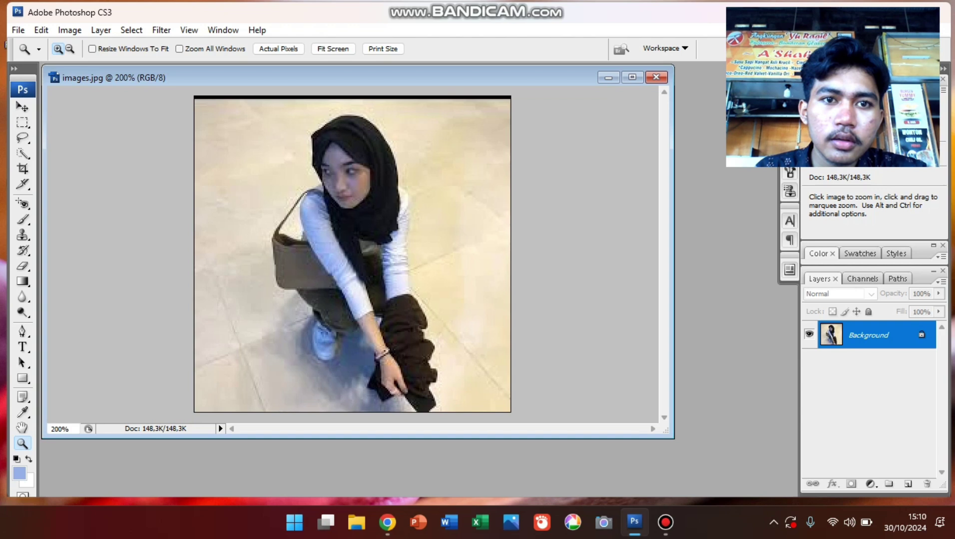
key("ctrl+plus")
scroll(352, 255, "down", 1)
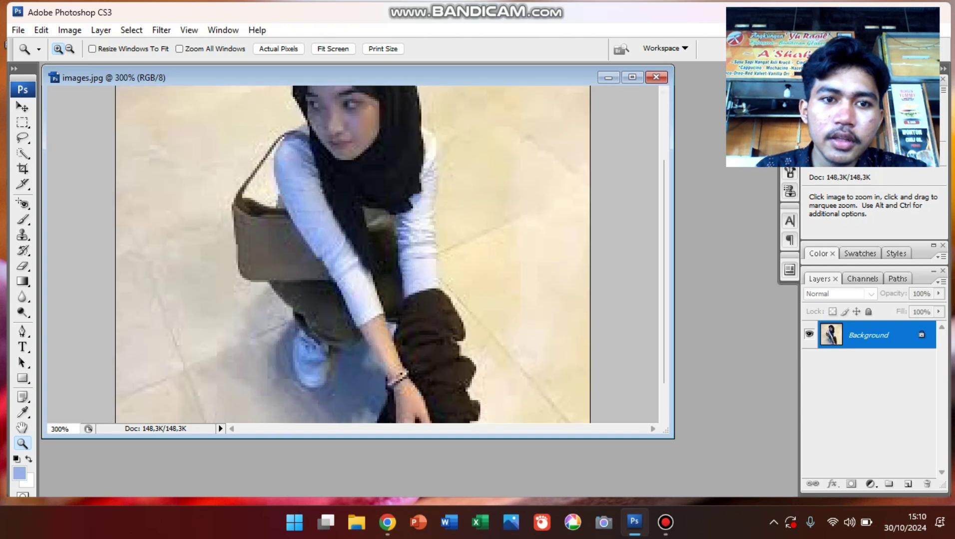
scroll(353, 254, "up", 3)
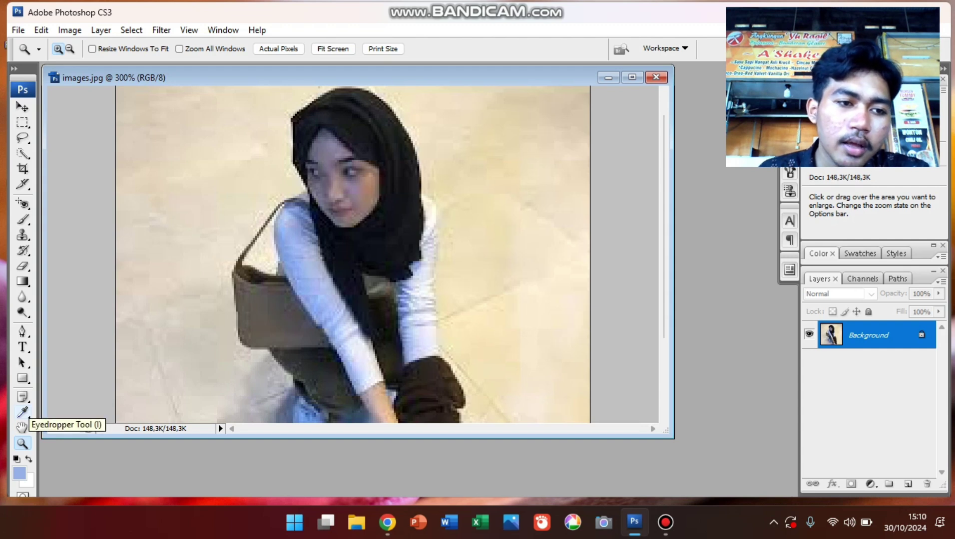
left_click(23, 412)
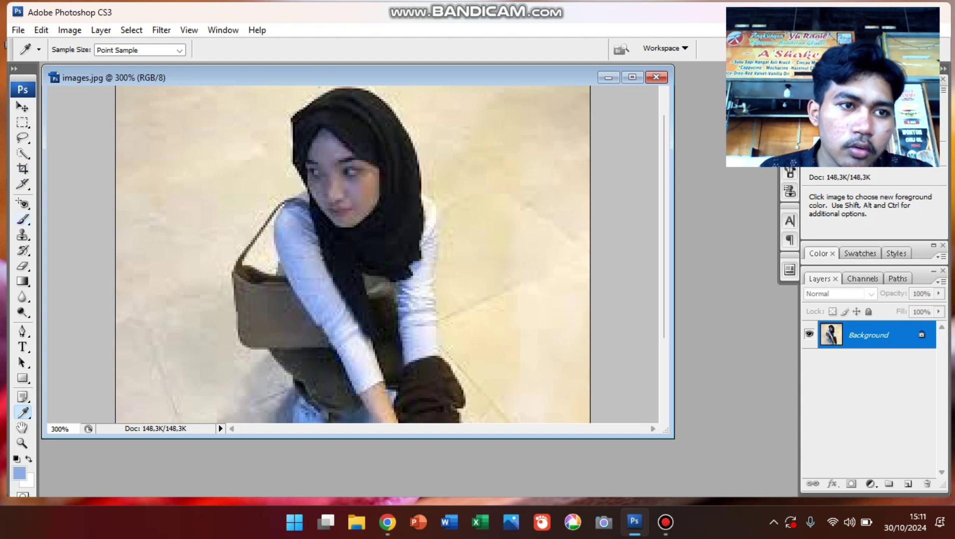
- Brush a light blue stroke, then a thick black stroke beside it, left of the woman
left_click(22, 220)
mouse_move(199, 185)
left_mouse_down()
mouse_move(191, 271)
mouse_move(264, 132)
mouse_move(207, 269)
mouse_move(276, 116)
mouse_move(196, 236)
mouse_move(168, 302)
mouse_move(233, 179)
left_mouse_up()
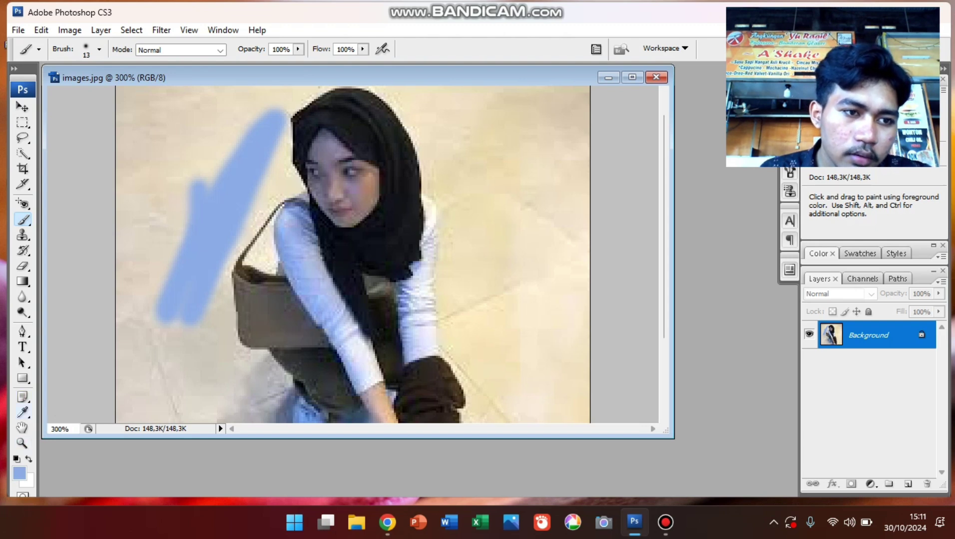
key("i")
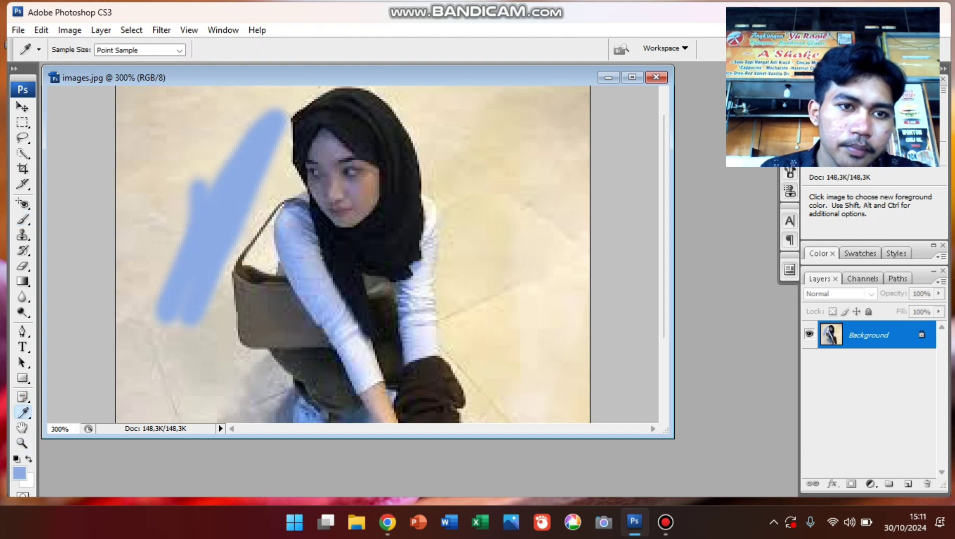
key("d")
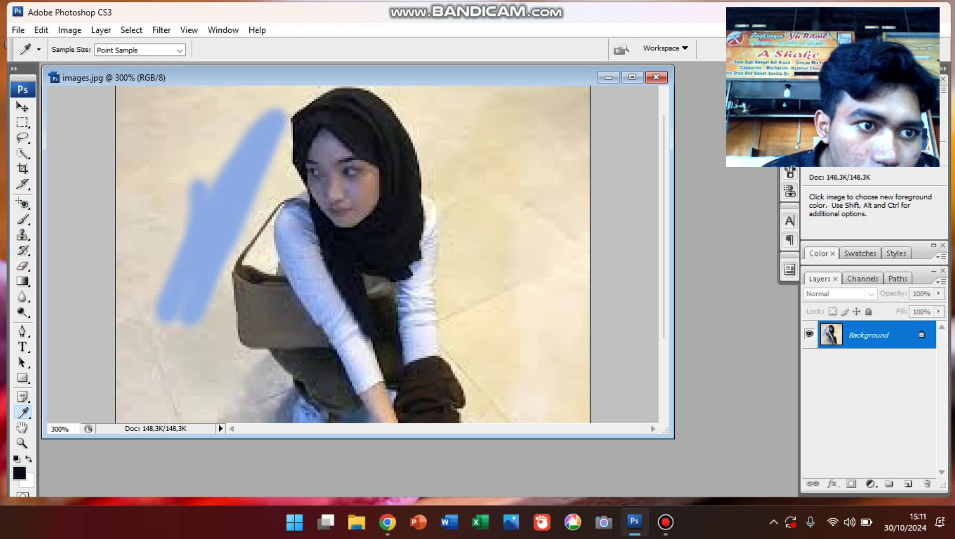
key("b")
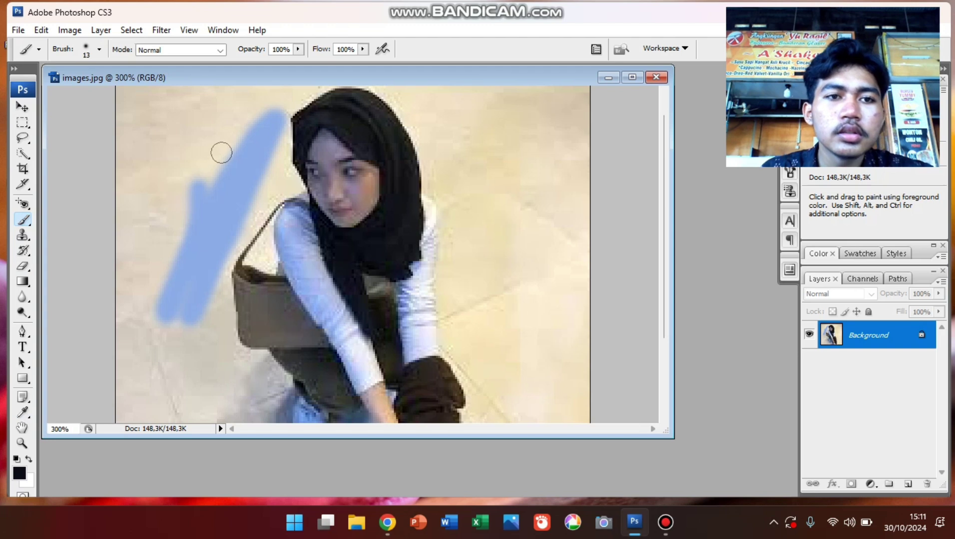
left_click(223, 151)
mouse_move(209, 174)
left_mouse_down()
mouse_move(111, 326)
mouse_move(252, 145)
mouse_move(205, 199)
mouse_move(157, 306)
mouse_move(230, 132)
mouse_move(149, 240)
mouse_move(143, 254)
mouse_move(220, 148)
mouse_move(255, 118)
mouse_move(202, 158)
mouse_move(236, 138)
left_mouse_up()
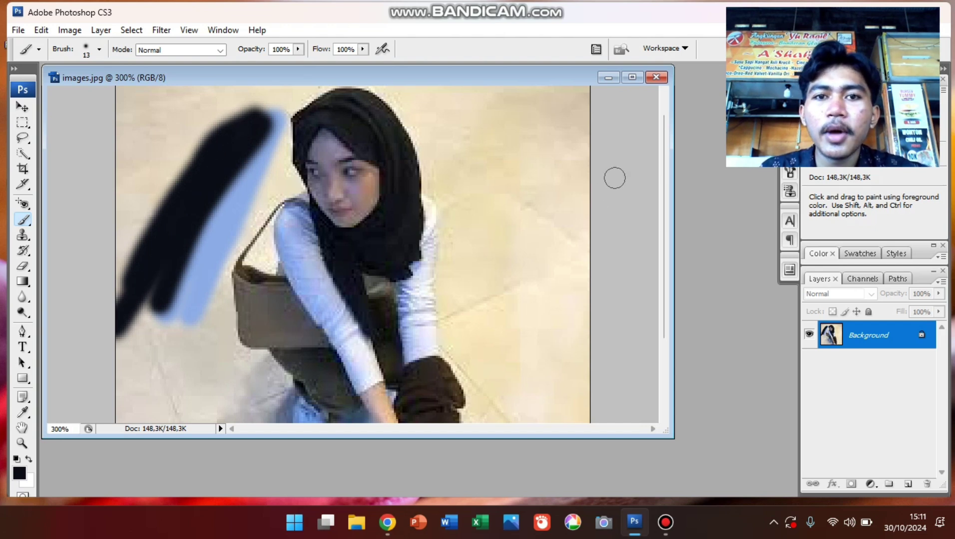
- Close the painted photo without saving and open download.jpg in an enlarged window
left_click(656, 77)
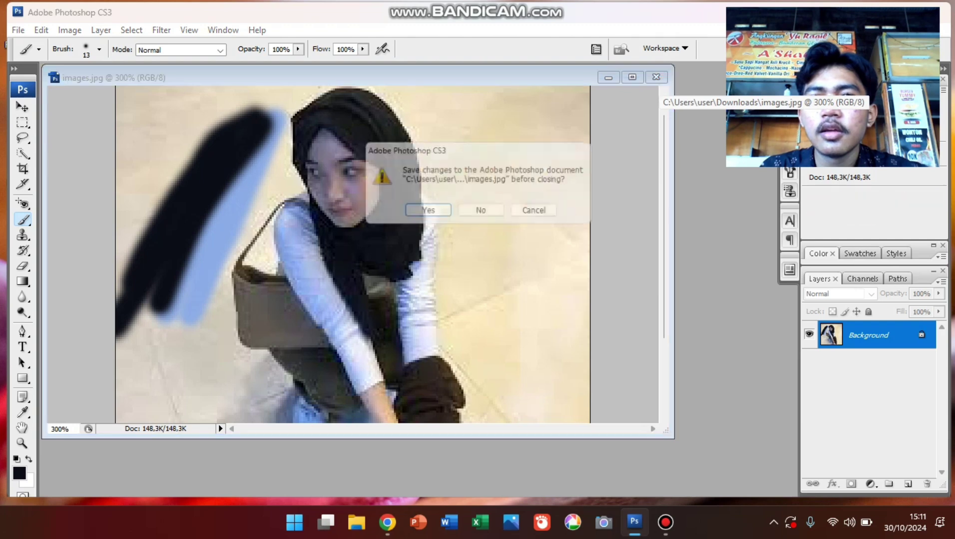
left_click(481, 213)
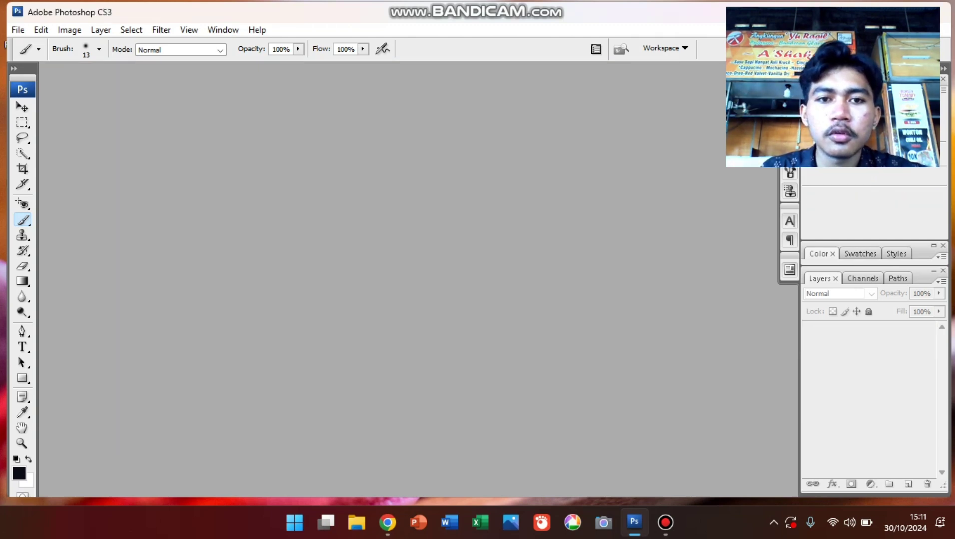
key("ctrl+o")
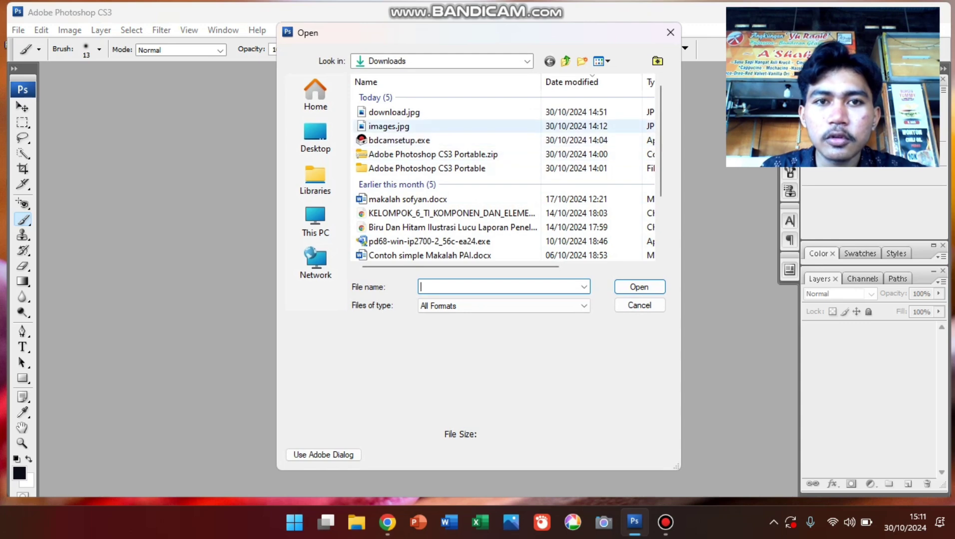
double_click(395, 112)
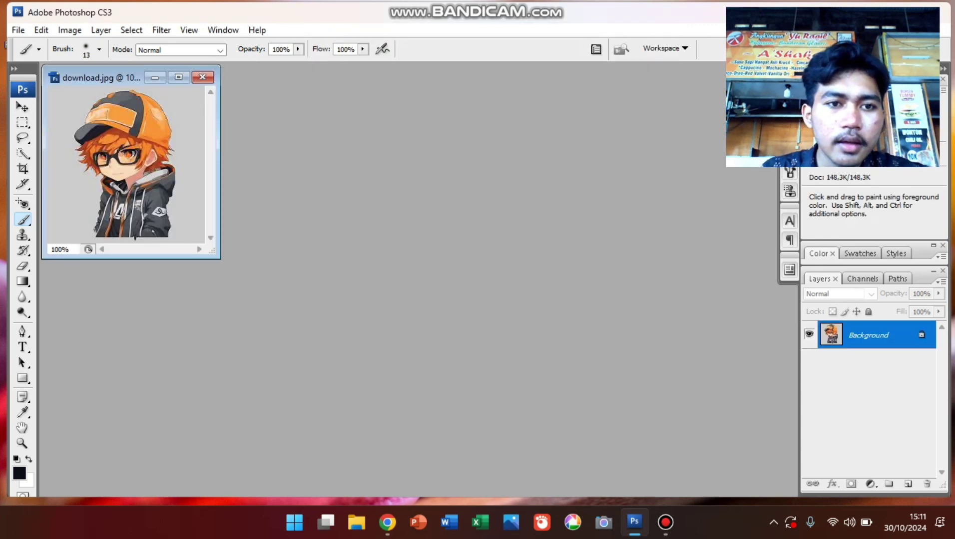
mouse_move(213, 254)
left_mouse_down()
mouse_move(372, 397)
mouse_move(535, 437)
mouse_move(565, 433)
mouse_move(582, 409)
left_mouse_up()
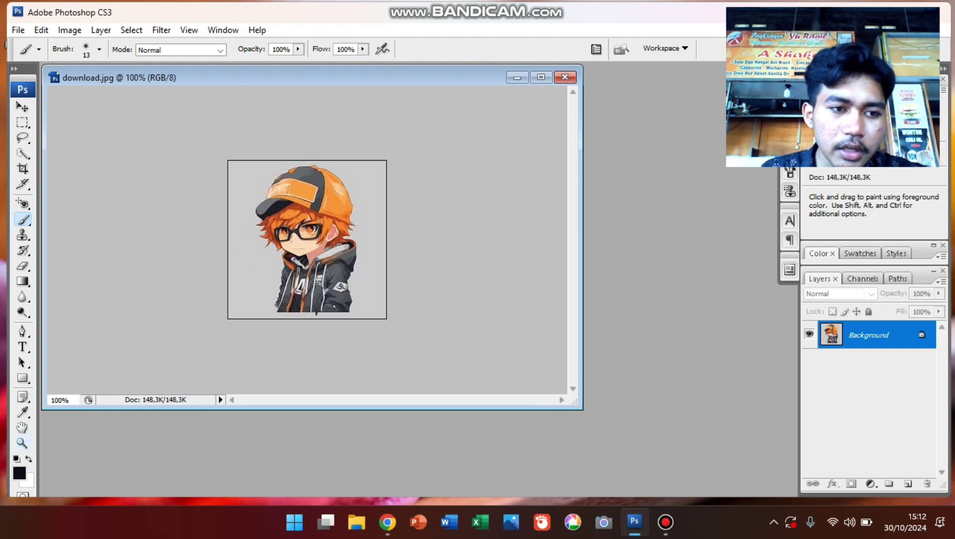
- Zoom the cartoon image download.jpg in to 200% with the Zoom tool
key("z")
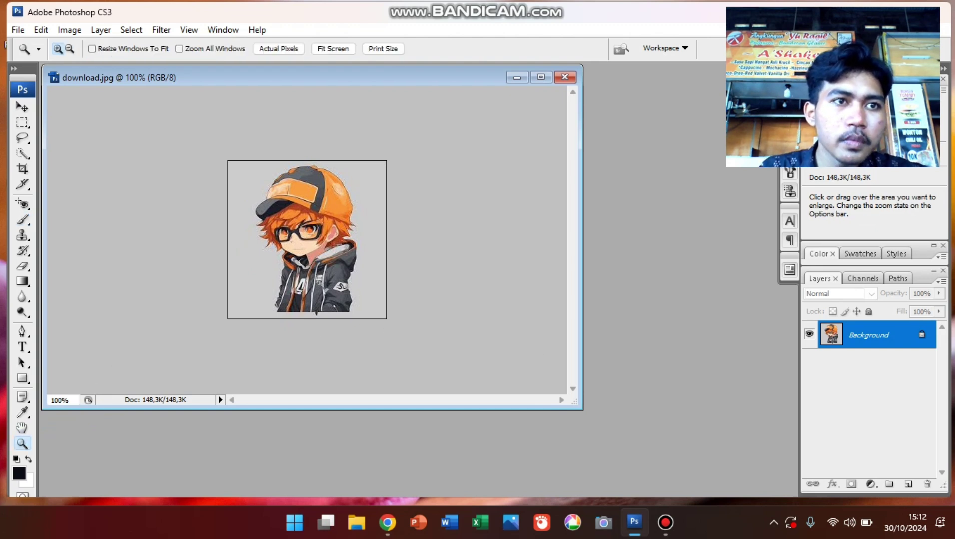
left_click(308, 240)
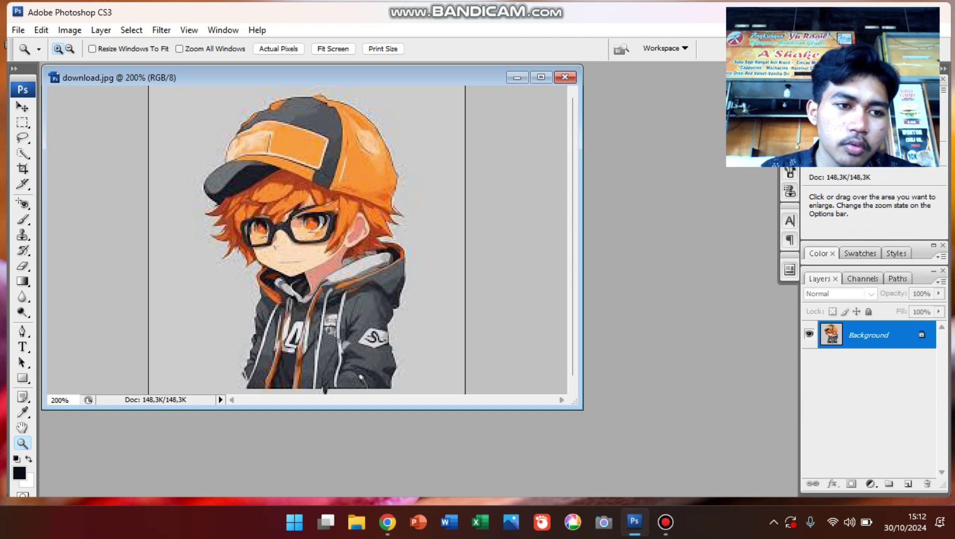
key("i")
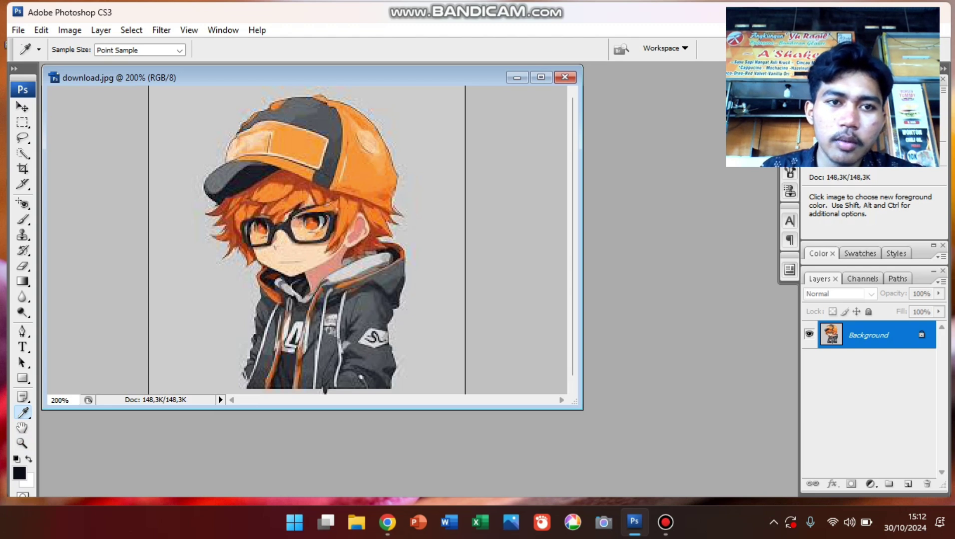
- Sample the cap's orange and brush an orange stroke on the grey background left of it
left_click(350, 150)
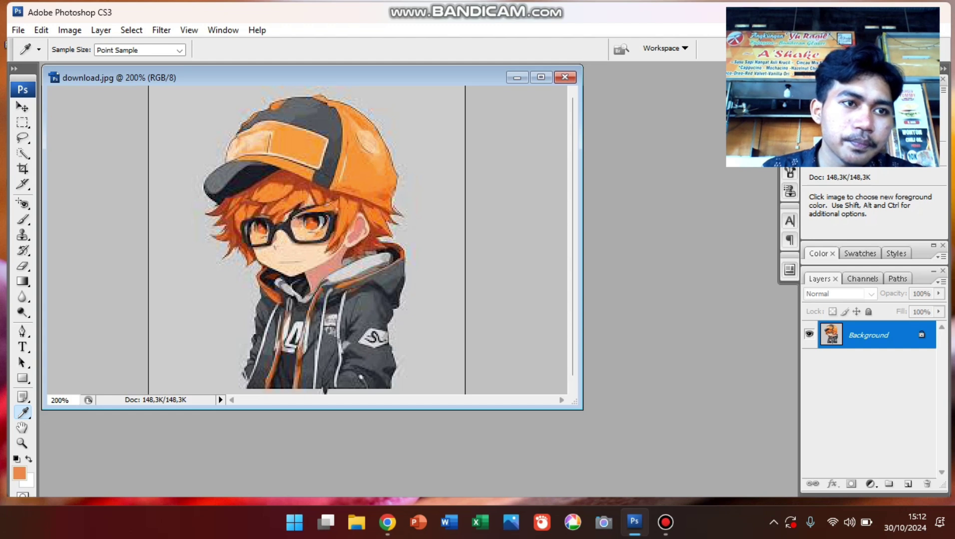
key("b")
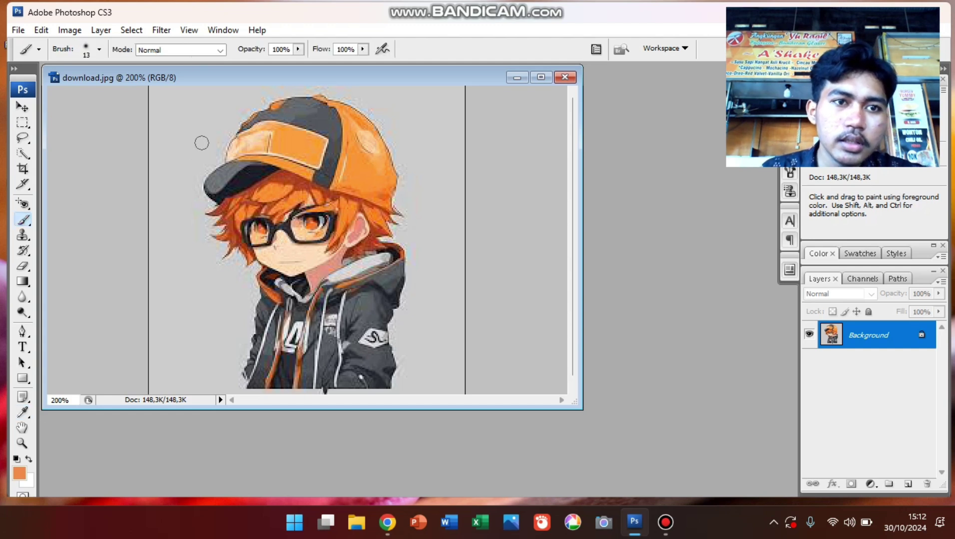
mouse_move(204, 138)
left_mouse_down()
mouse_move(167, 214)
mouse_move(234, 131)
mouse_move(179, 211)
mouse_move(205, 169)
mouse_move(167, 266)
mouse_move(192, 183)
left_mouse_up()
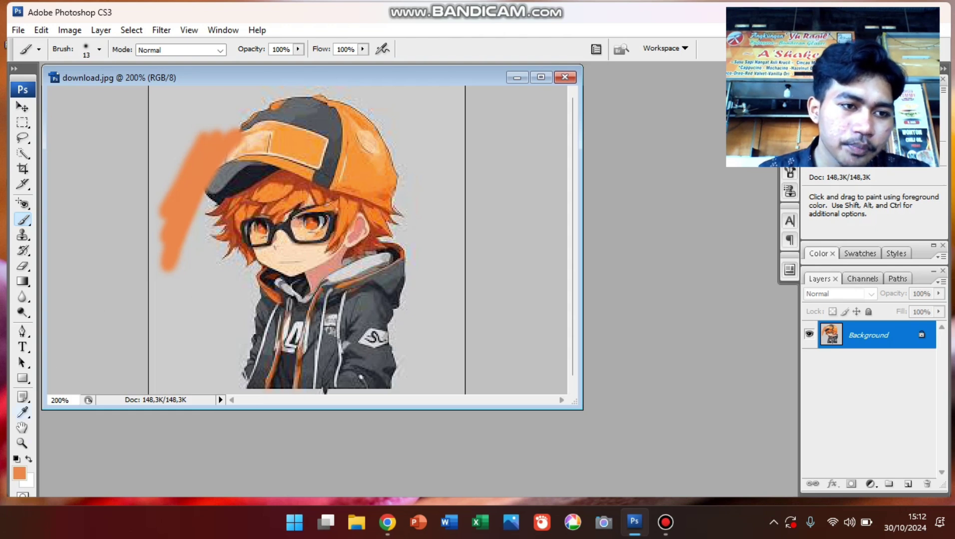
key("i")
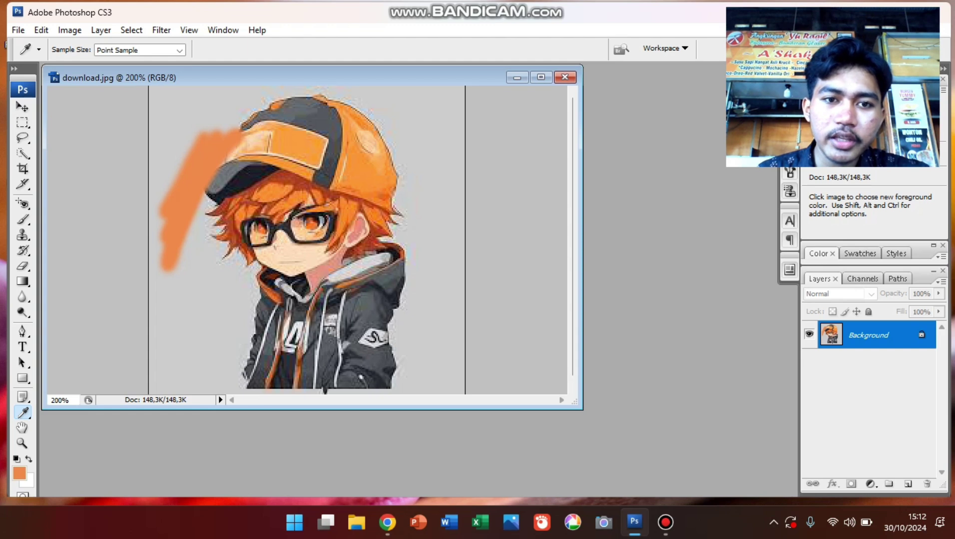
key("d")
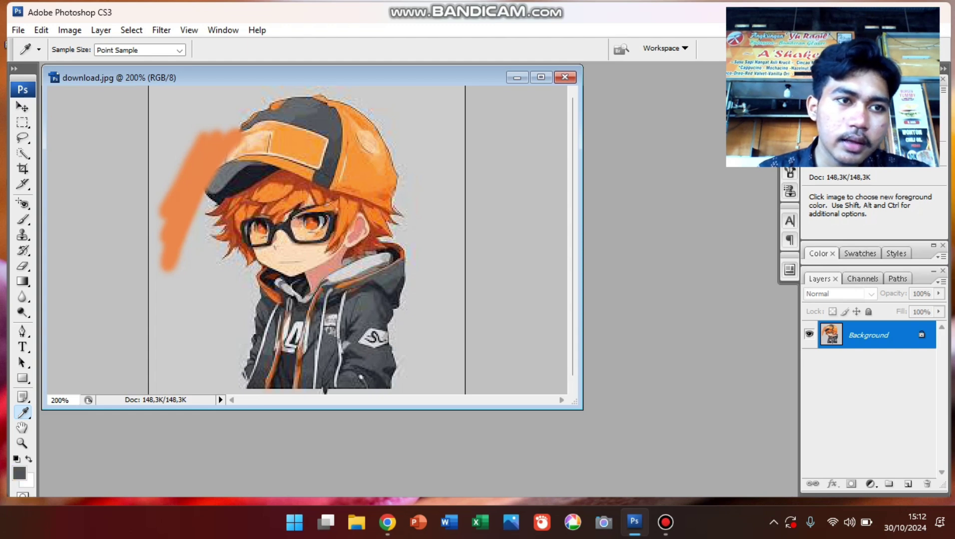
- Paint dark grey strokes left of the jacket, up toward the hair, and along its bottom
left_click(22, 220)
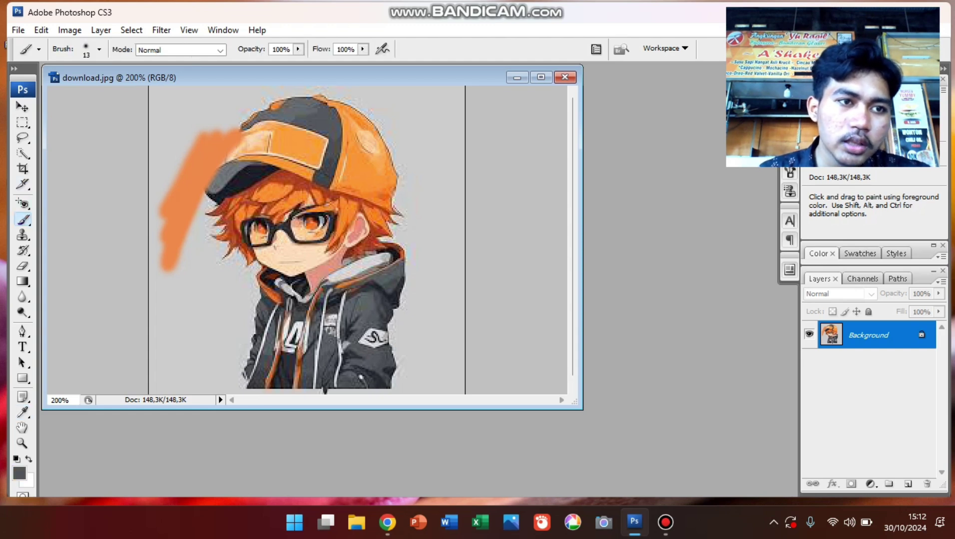
mouse_move(245, 318)
left_mouse_down()
mouse_move(220, 333)
mouse_move(219, 356)
mouse_move(251, 304)
mouse_move(226, 329)
mouse_move(180, 312)
mouse_move(228, 289)
mouse_move(189, 339)
left_mouse_up()
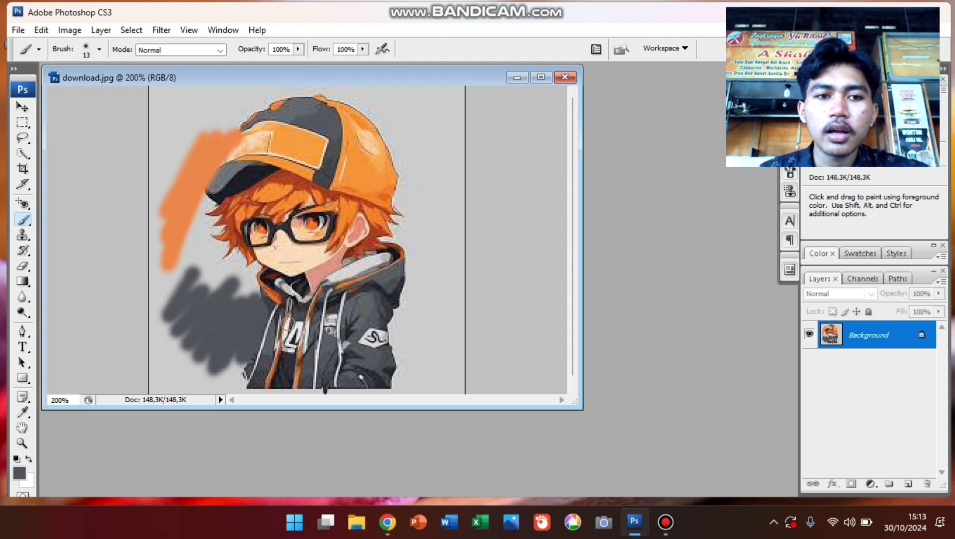
mouse_move(245, 299)
left_mouse_down()
mouse_move(199, 297)
mouse_move(207, 276)
left_mouse_up()
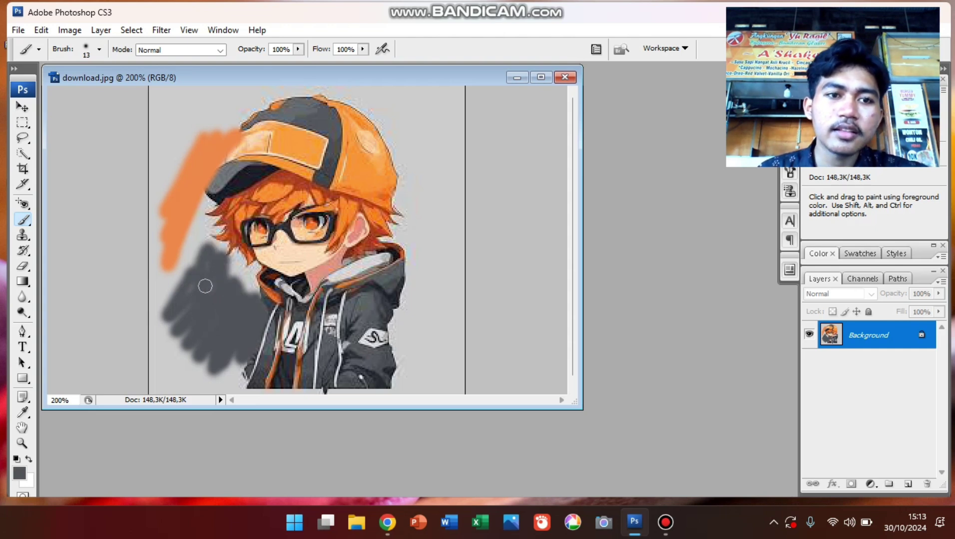
left_click_drag(199, 316, 327, 387)
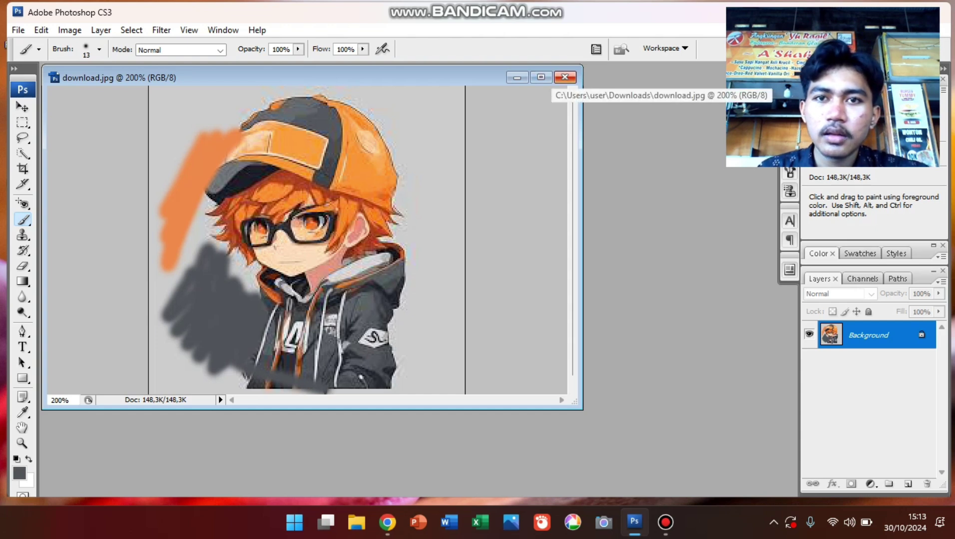
left_click(565, 77)
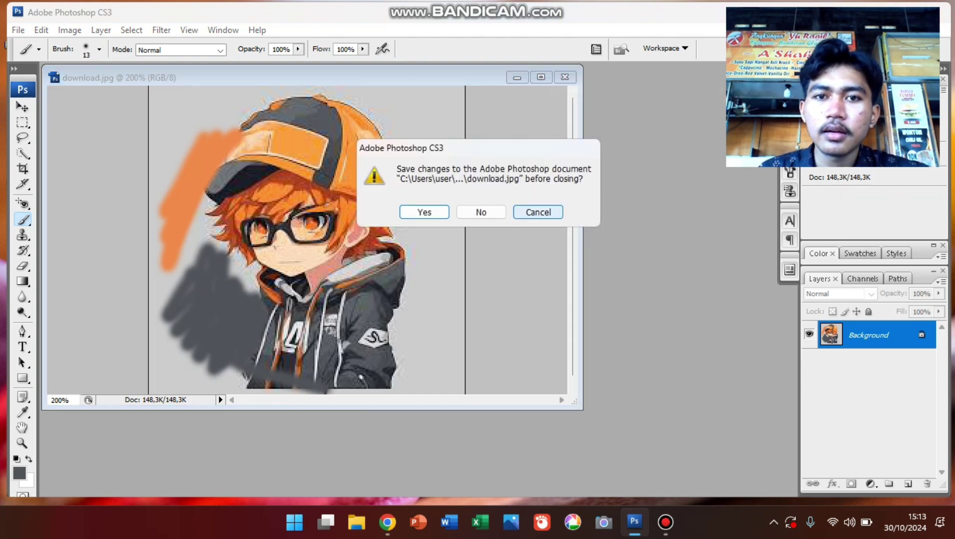
- Decline saving download.jpg so its painted strokes are discarded
key("Tab")
key("Return")
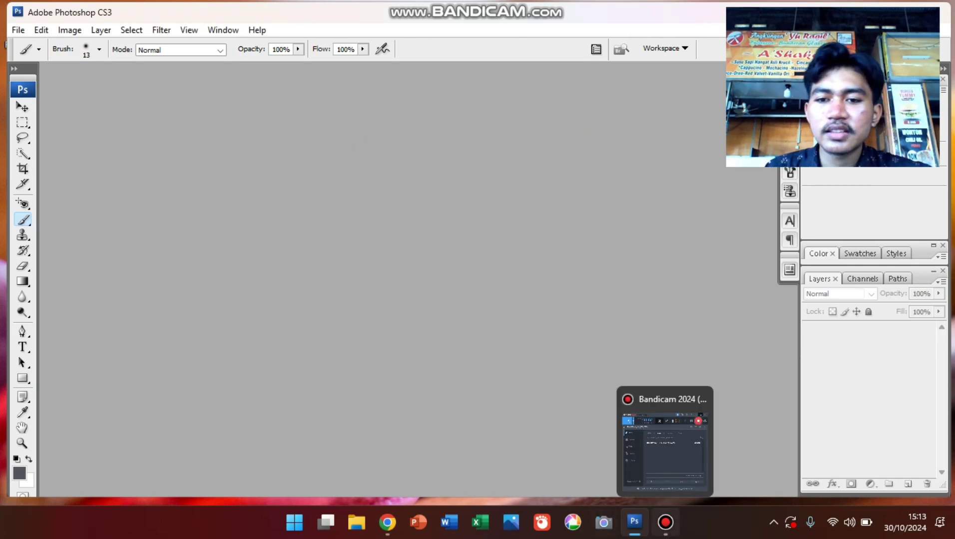
left_click(665, 523)
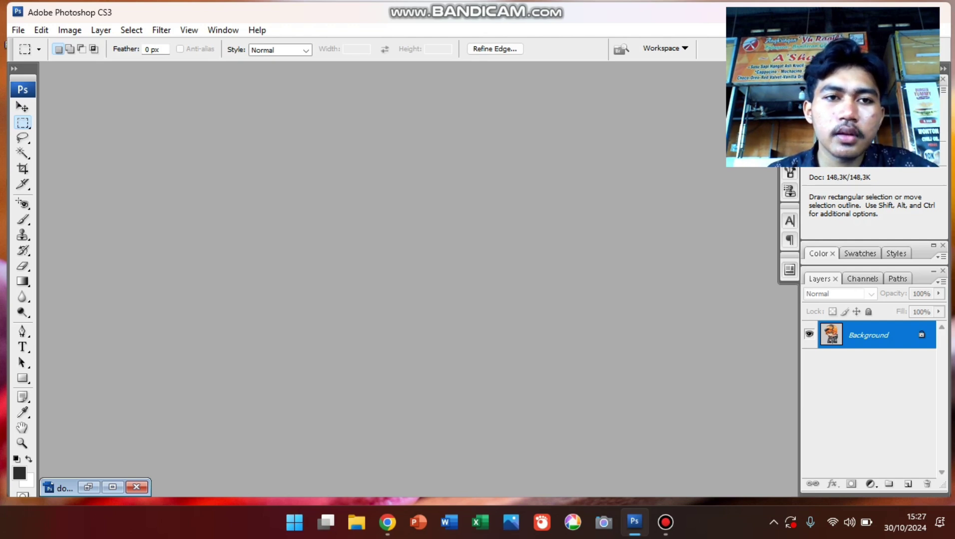
- Reopen the clean download.jpg from the Downloads folder
key("ctrl+o")
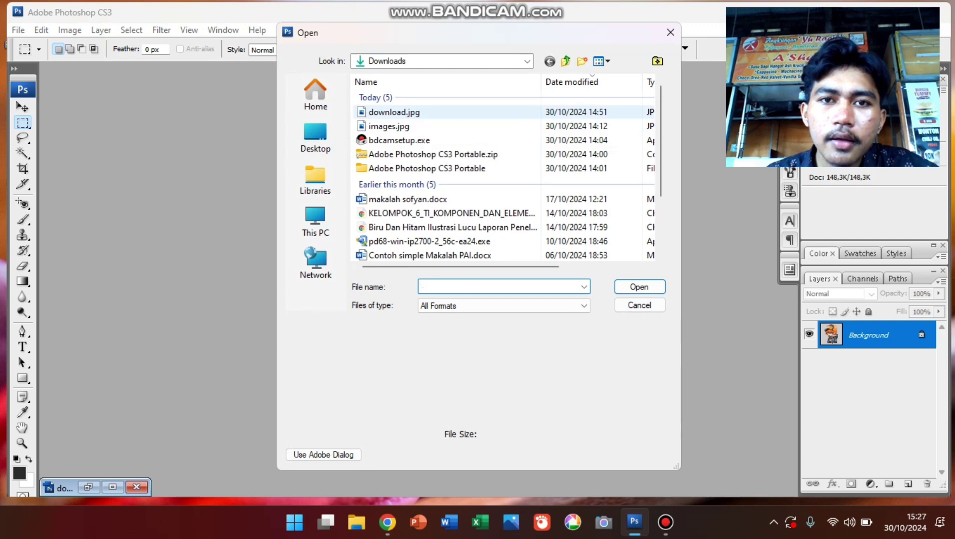
left_click(419, 112)
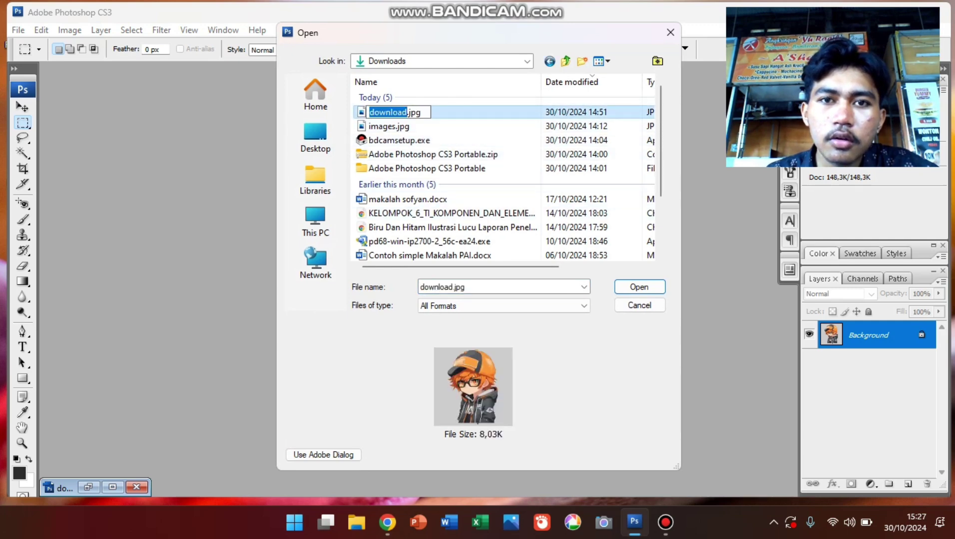
key("Escape")
key("Return")
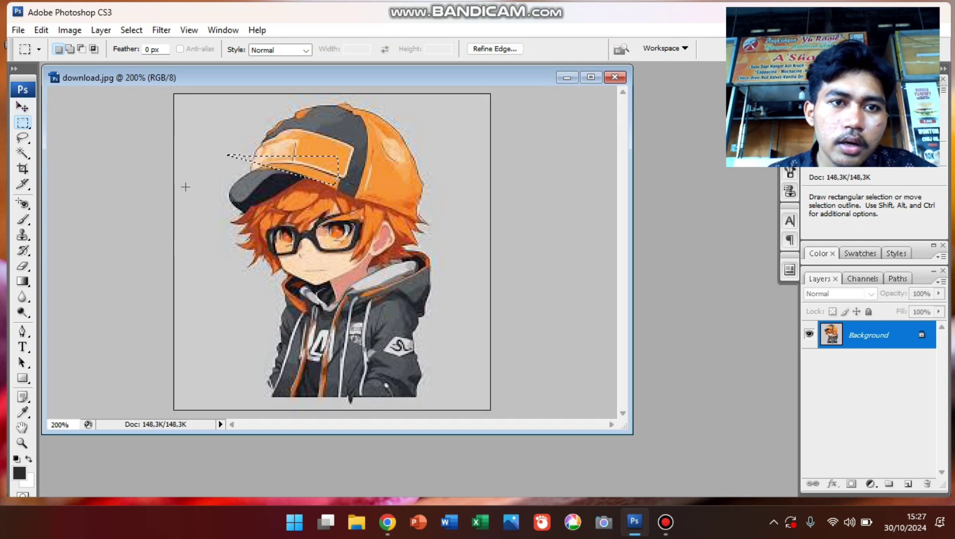
- Replace a rectangular cap selection with a lasso selection running from the cap down to the glasses
mouse_move(192, 214)
left_mouse_down()
mouse_move(396, 215)
mouse_move(466, 288)
mouse_move(444, 122)
left_mouse_up()
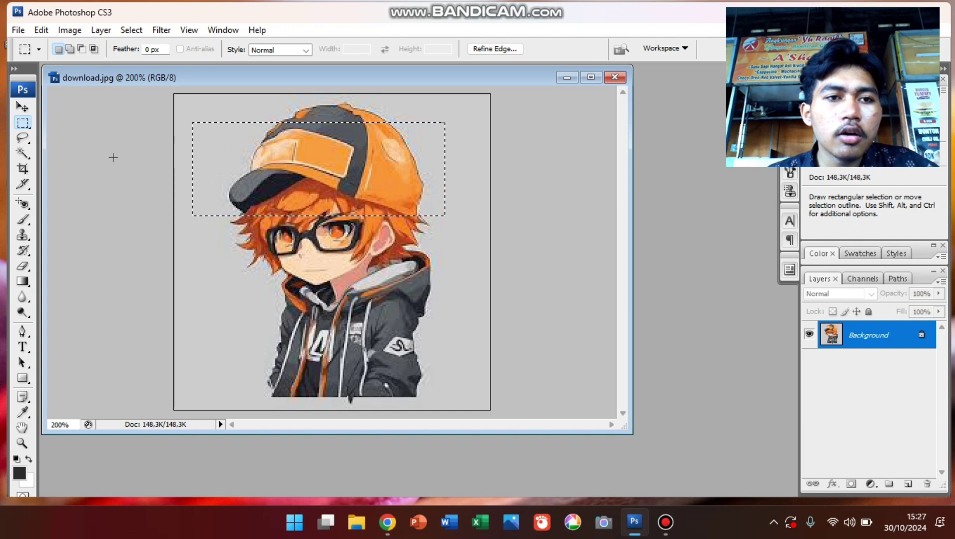
key("l")
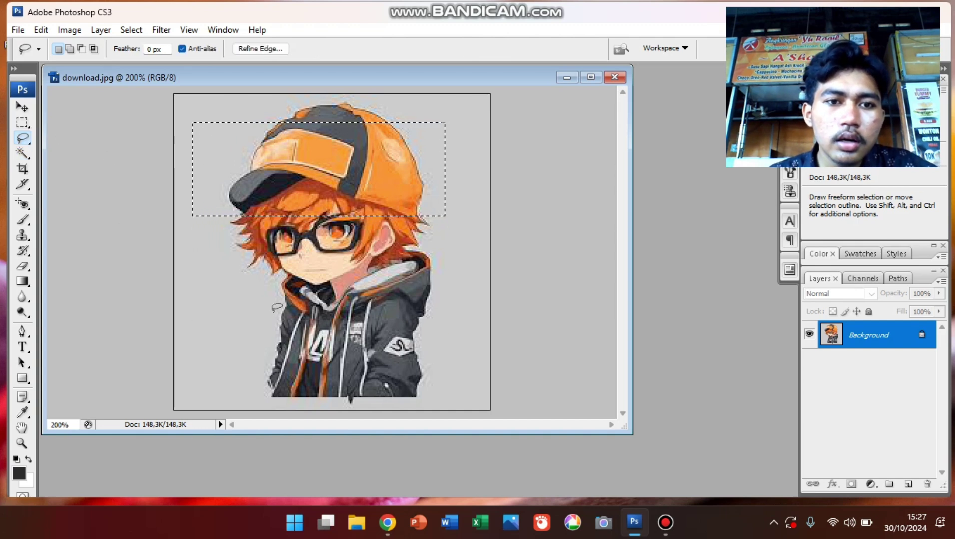
left_click(278, 291)
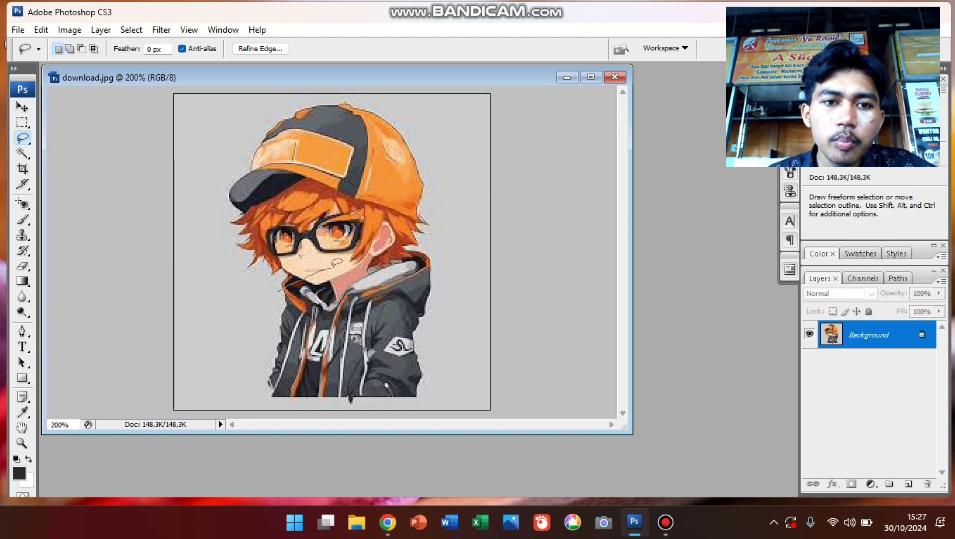
mouse_move(336, 263)
left_mouse_down()
mouse_move(374, 265)
mouse_move(385, 314)
mouse_move(336, 327)
mouse_move(280, 294)
mouse_move(284, 240)
mouse_move(357, 296)
mouse_move(374, 269)
left_mouse_up()
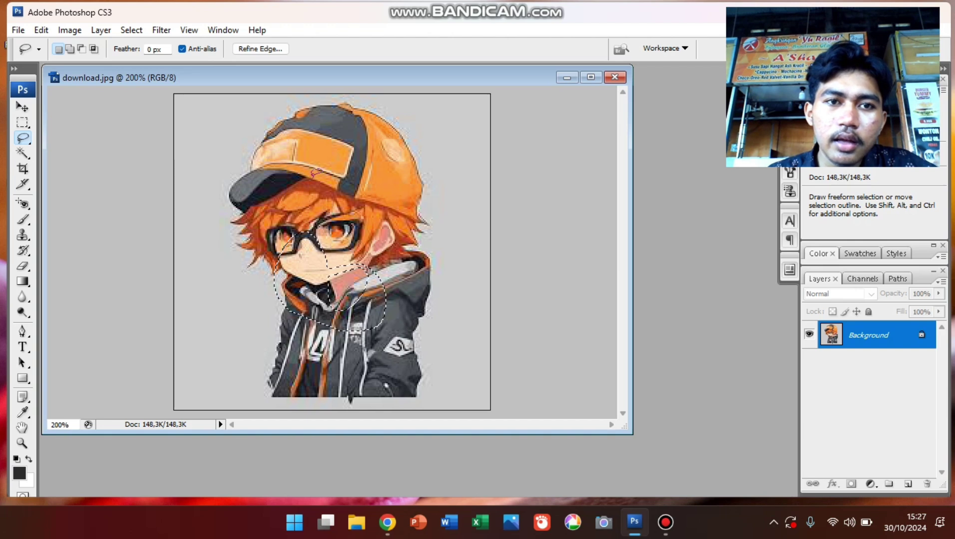
mouse_move(329, 141)
left_mouse_down()
mouse_move(293, 195)
mouse_move(320, 252)
mouse_move(362, 181)
mouse_move(352, 145)
mouse_move(334, 138)
left_mouse_up()
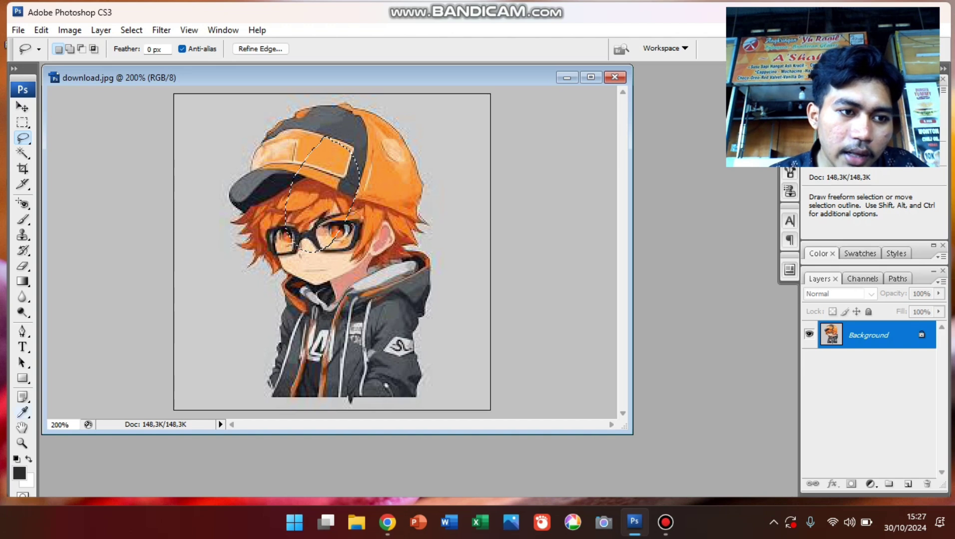
left_click(23, 413)
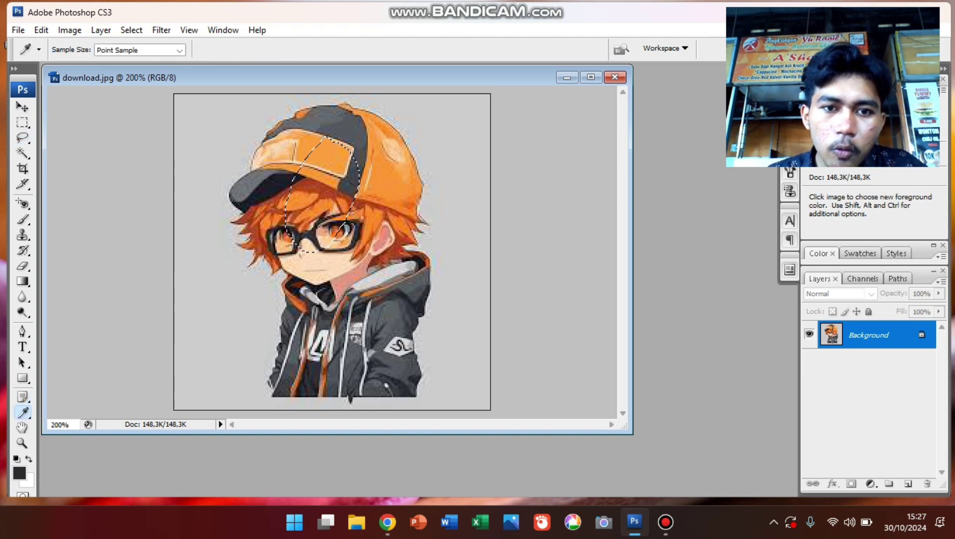
- Sample dark grey from the image and paint it over the selected cap, hair and glasses strip
left_click(410, 310)
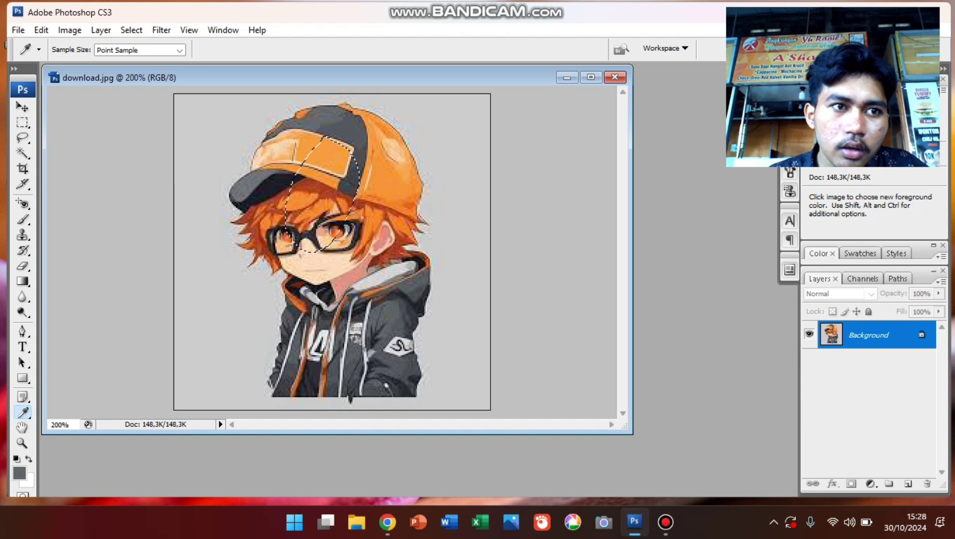
left_click(23, 219)
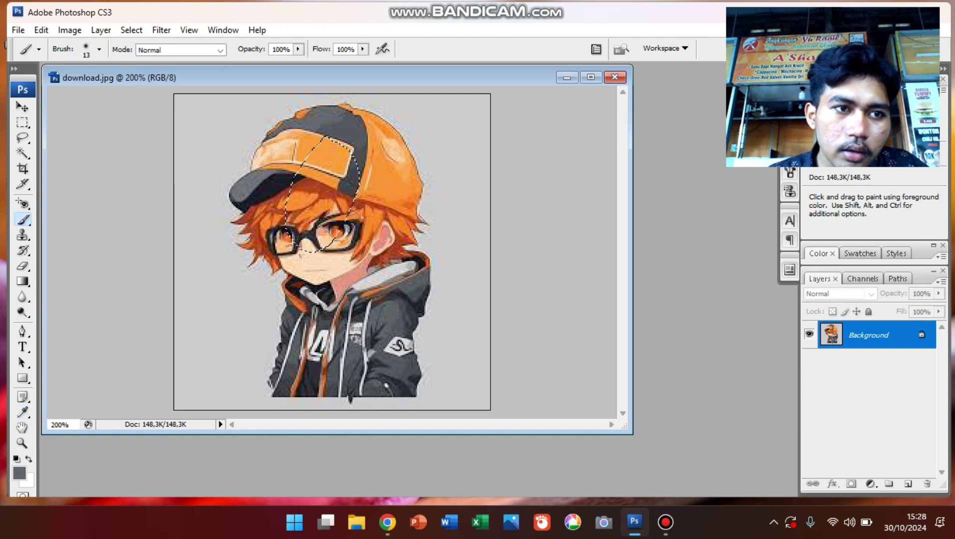
left_click_drag(322, 210, 311, 197)
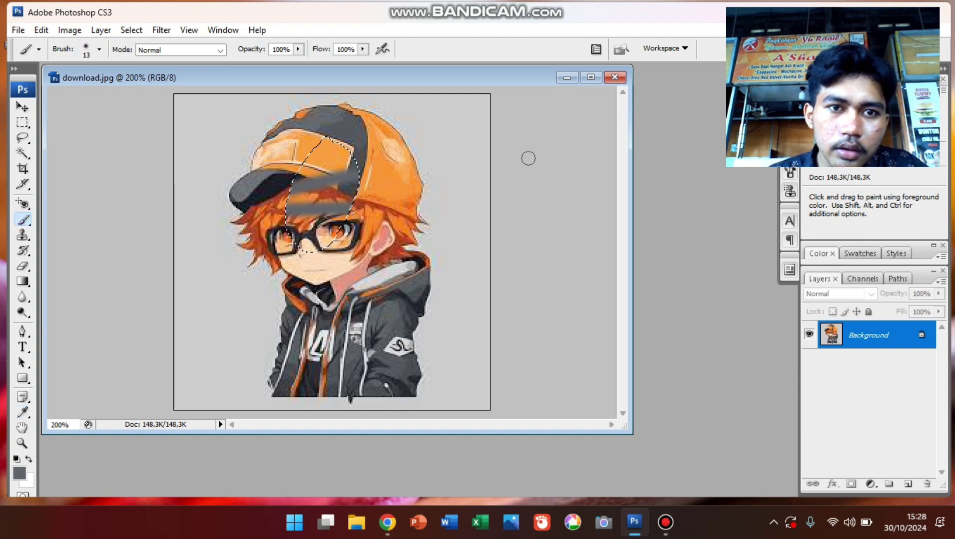
mouse_move(332, 156)
left_mouse_down()
mouse_move(349, 111)
mouse_move(318, 225)
mouse_move(356, 223)
left_mouse_up()
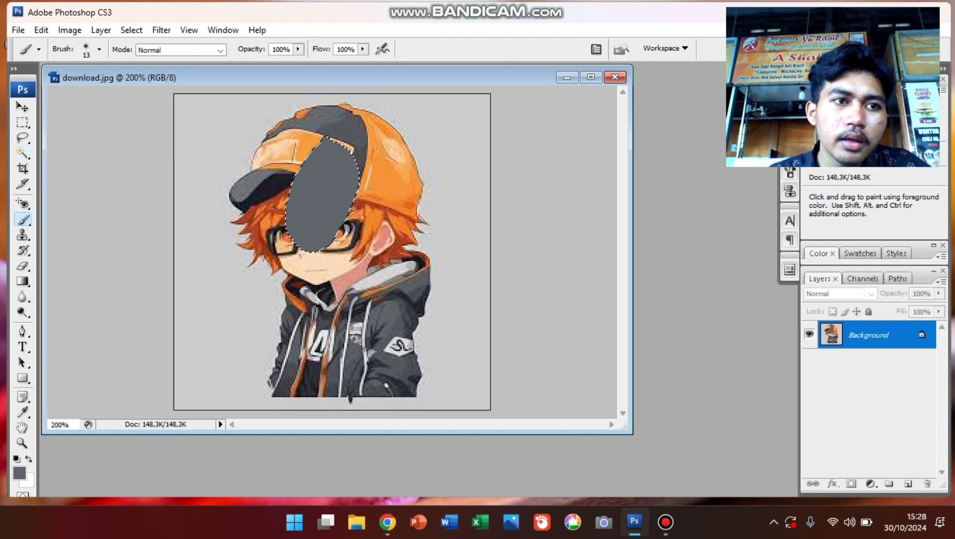
left_click(22, 153)
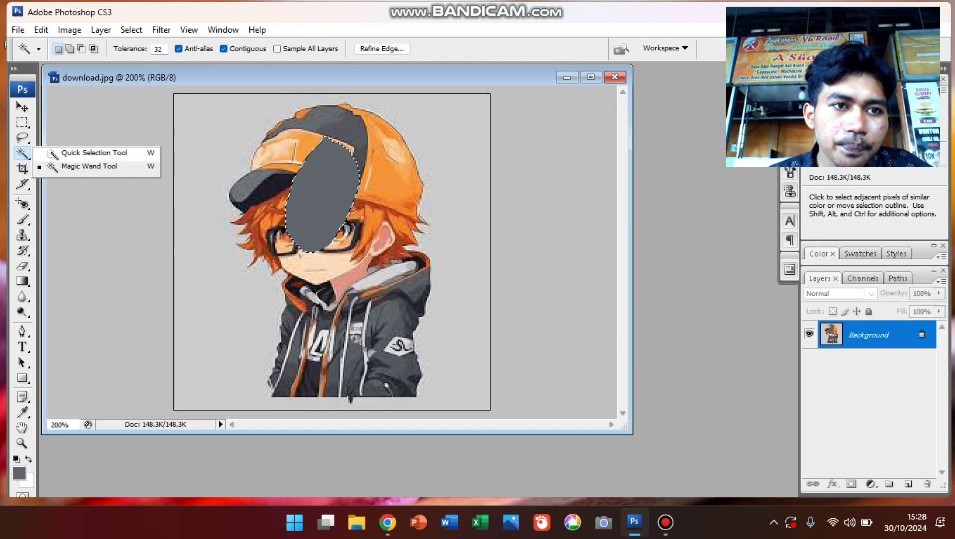
- Quick-select the grey background around the character, refining the edges at the jacket zipper and centre
left_click(93, 153)
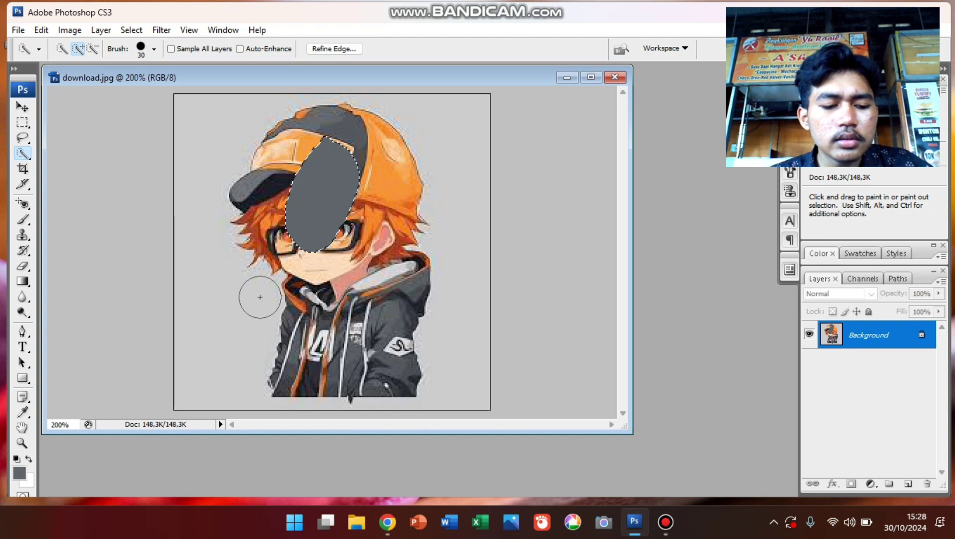
mouse_move(287, 313)
left_mouse_down()
mouse_move(323, 320)
mouse_move(339, 157)
mouse_move(363, 247)
left_mouse_up()
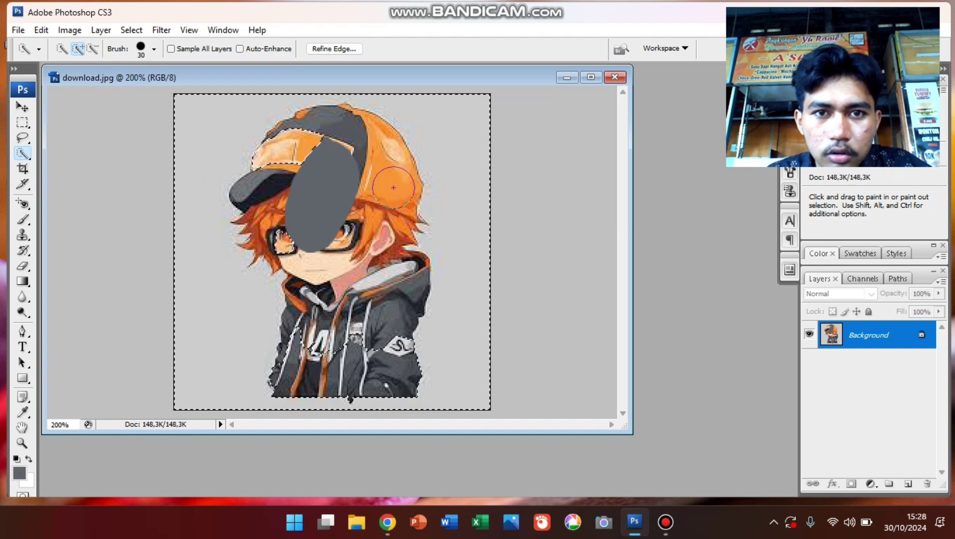
left_click_drag(362, 333, 346, 299)
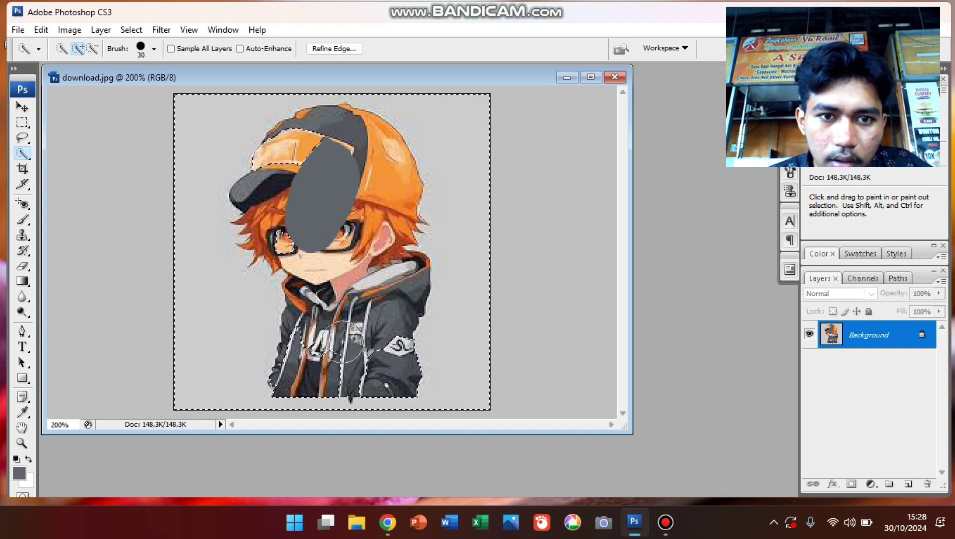
left_click_drag(342, 342, 324, 337)
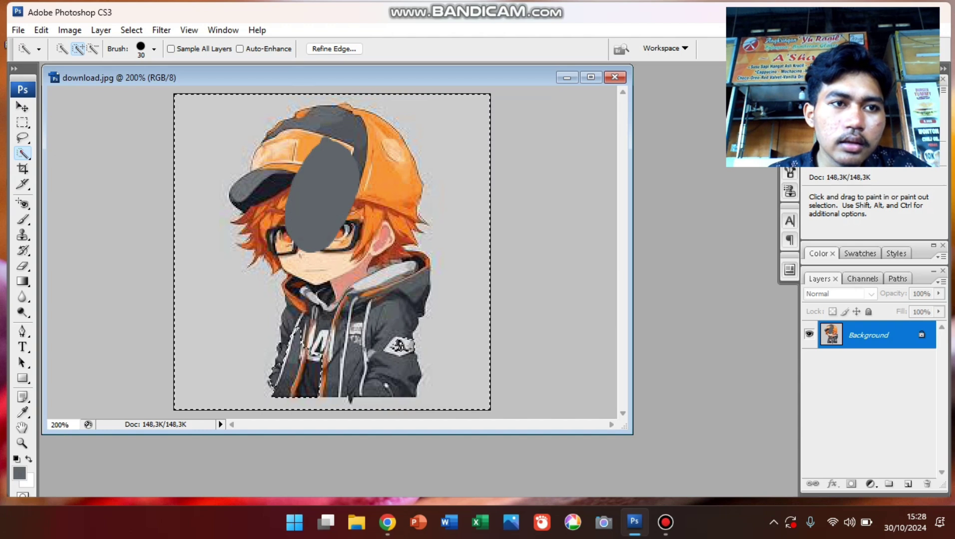
right_click(23, 153)
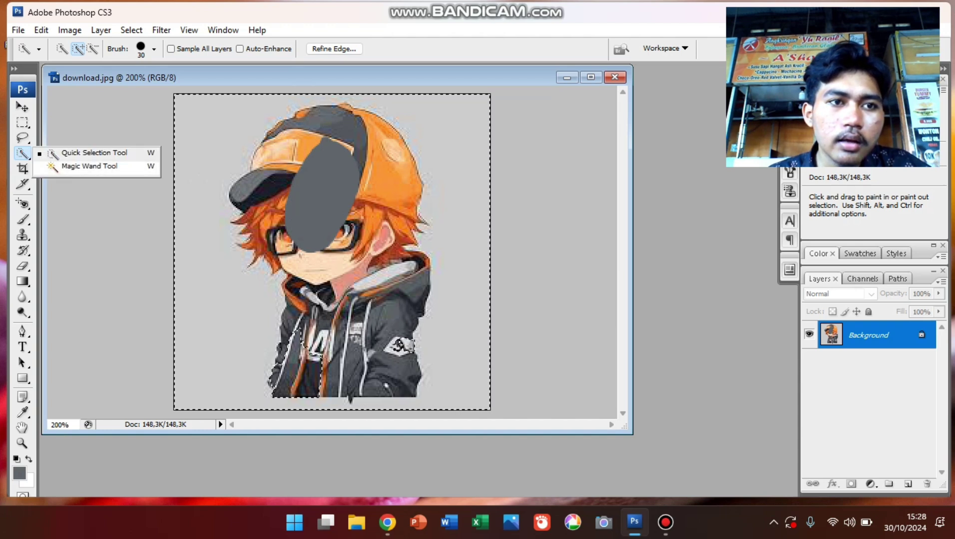
left_click(85, 167)
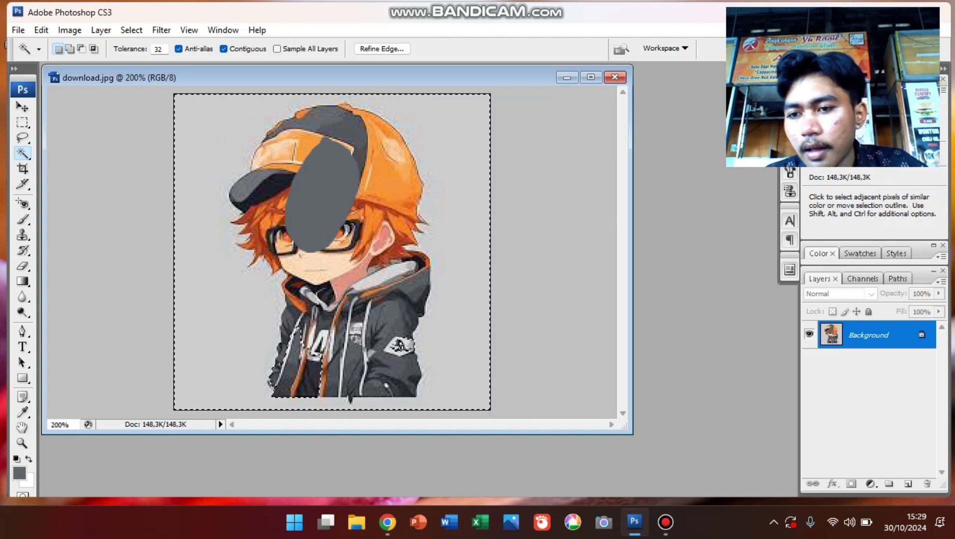
- Add a Solid Color fill layer, Color Fill 1, masked to the selected background
left_click(871, 484)
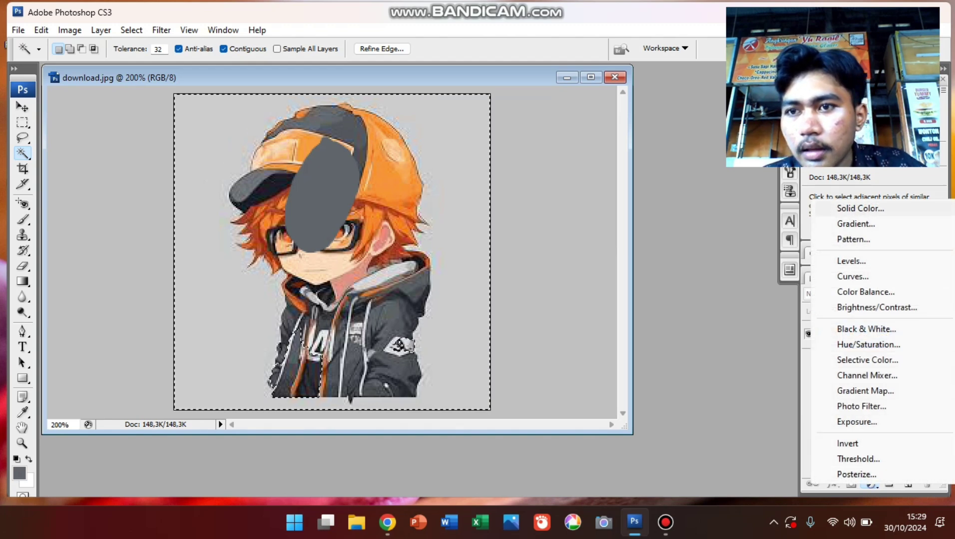
left_click(861, 208)
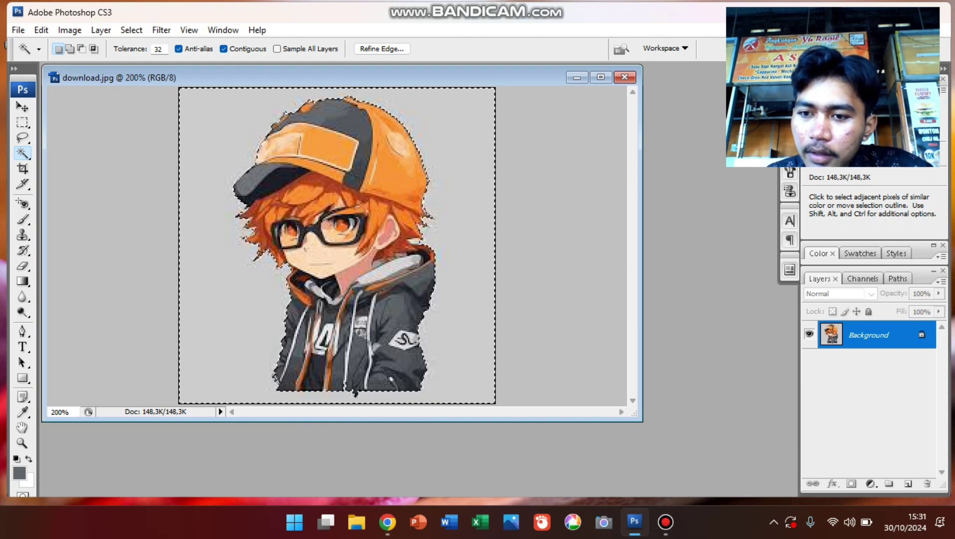
left_click(870, 484)
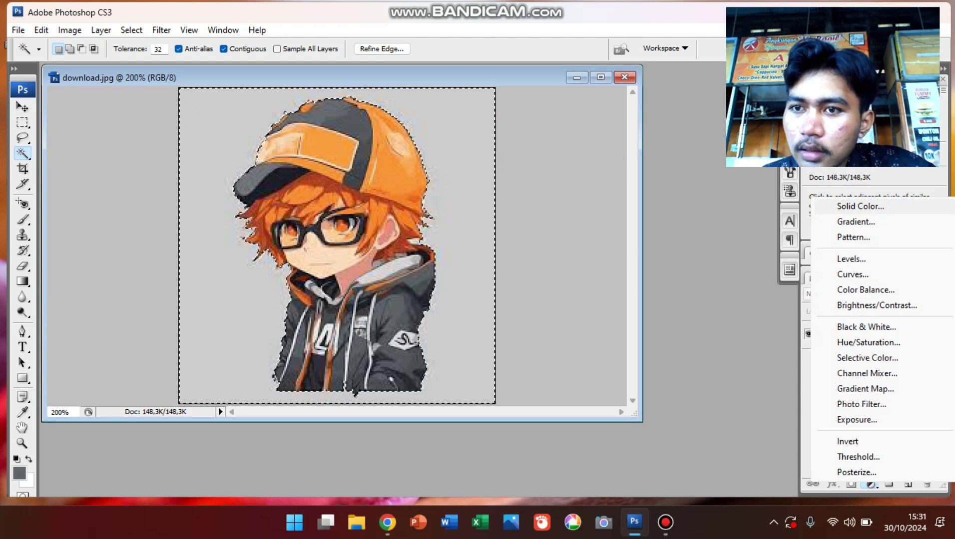
left_click(860, 206)
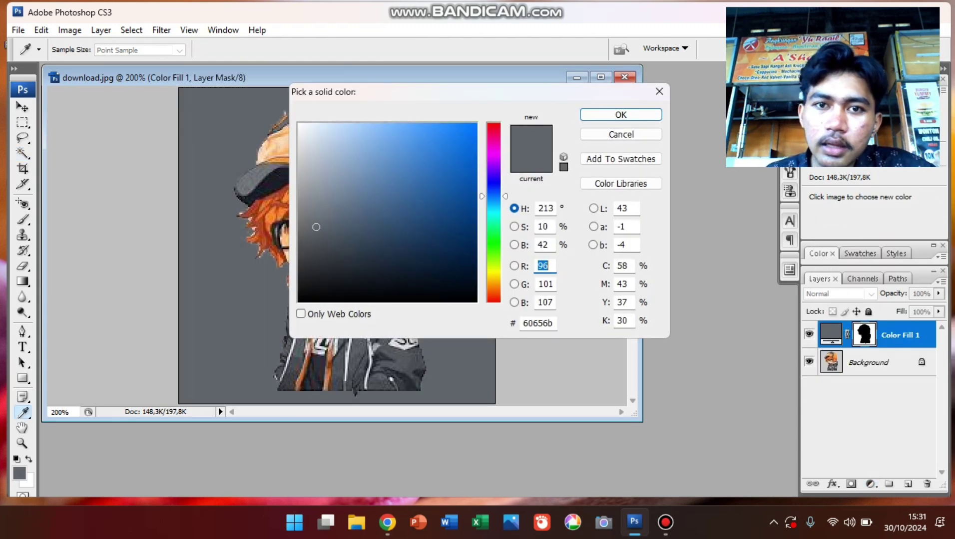
- Set the Color Fill 1 colour to purple 4c2587 and confirm it
left_click_drag(494, 196, 494, 136)
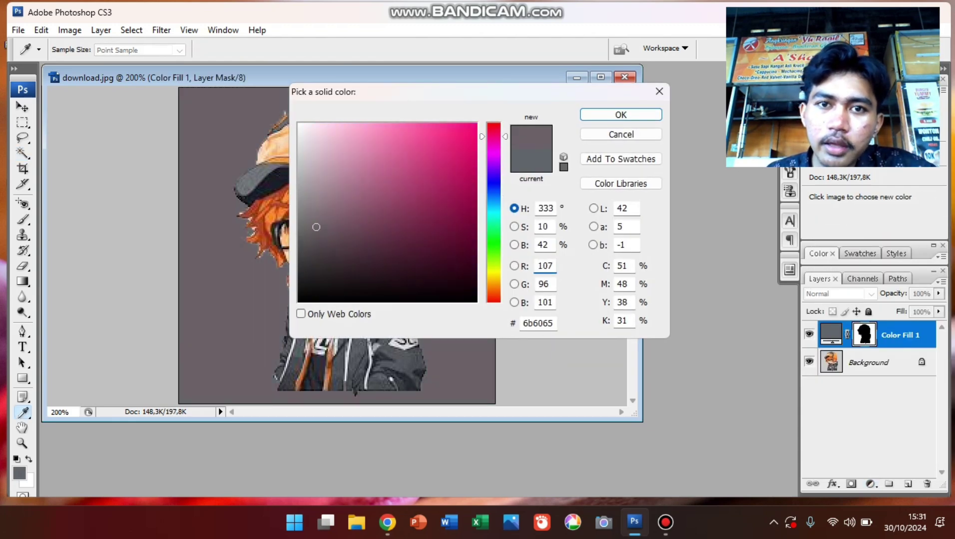
left_click(428, 207)
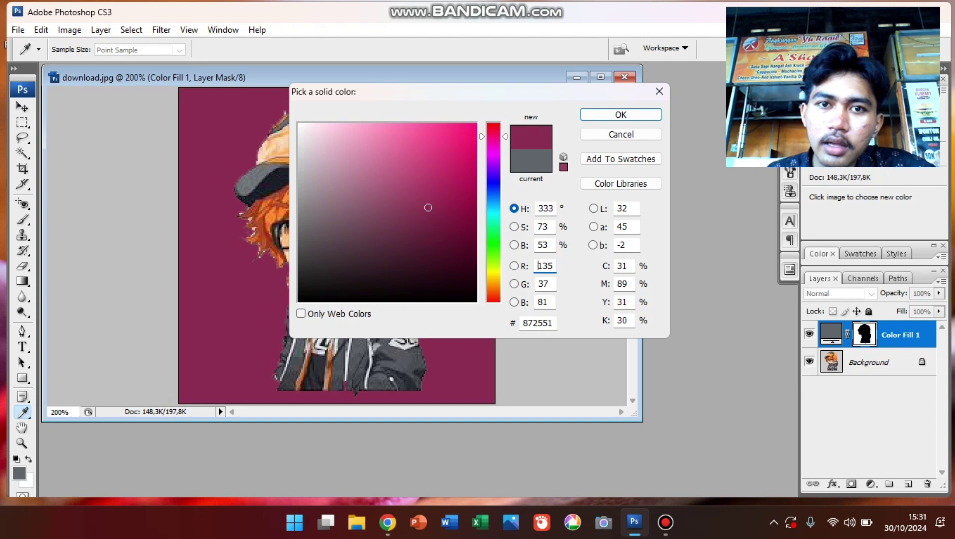
mouse_move(493, 137)
left_mouse_down()
mouse_move(493, 263)
mouse_move(493, 171)
left_mouse_up()
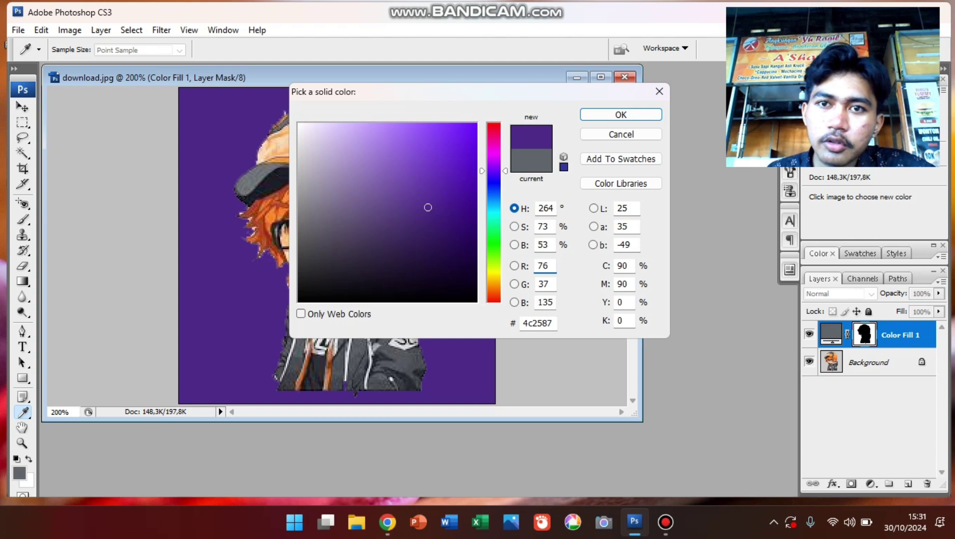
left_click(621, 115)
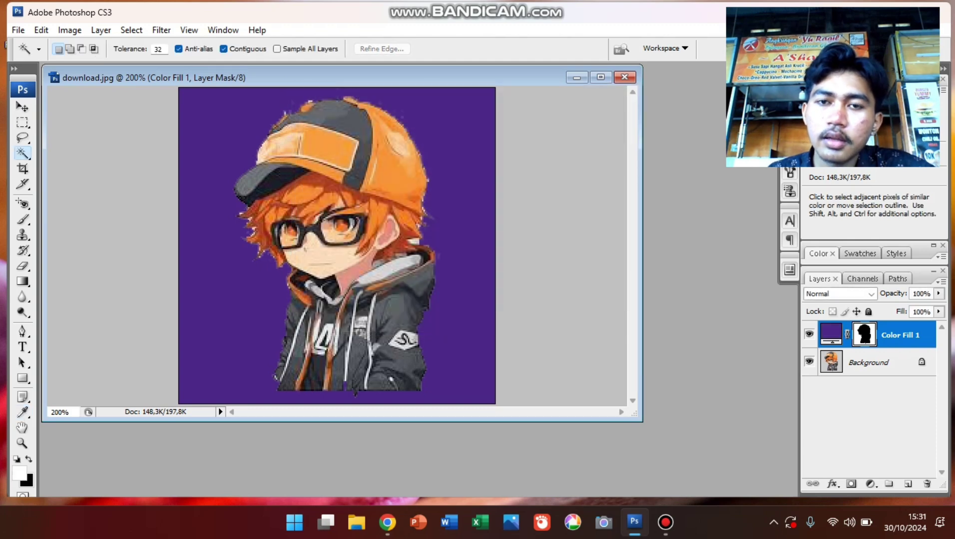